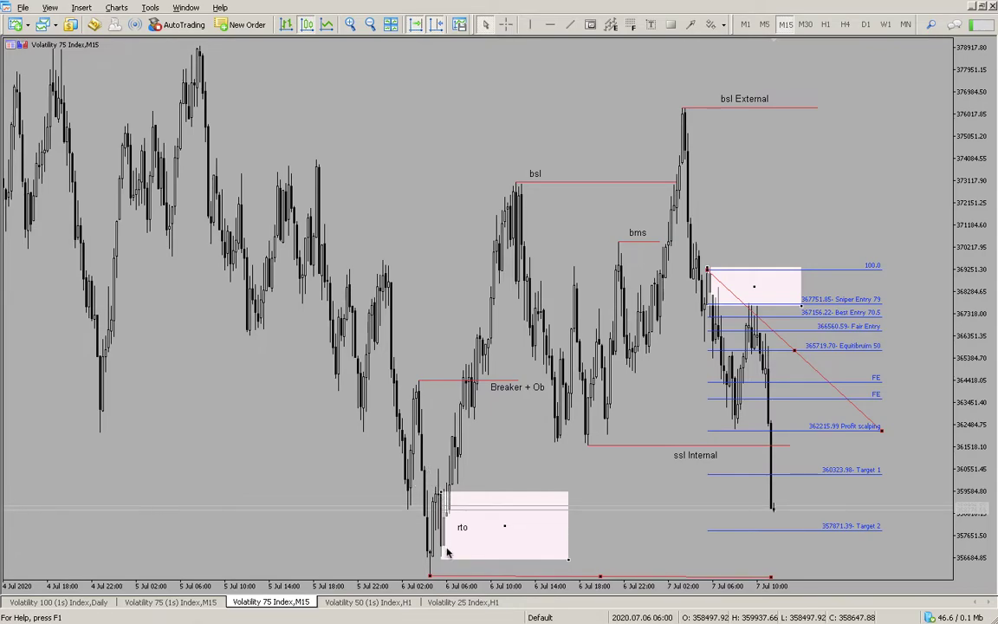
Step: Drag the pink rto rectangle by its centre so it begins after the 6 Jul low
left_click_drag(505, 528, 563, 528)
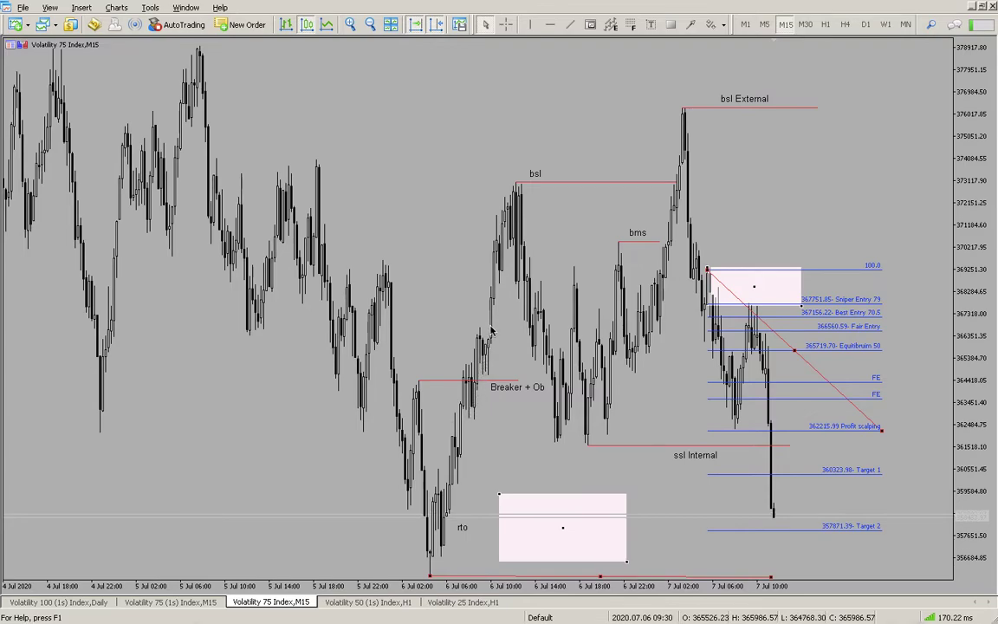
left_click(569, 27)
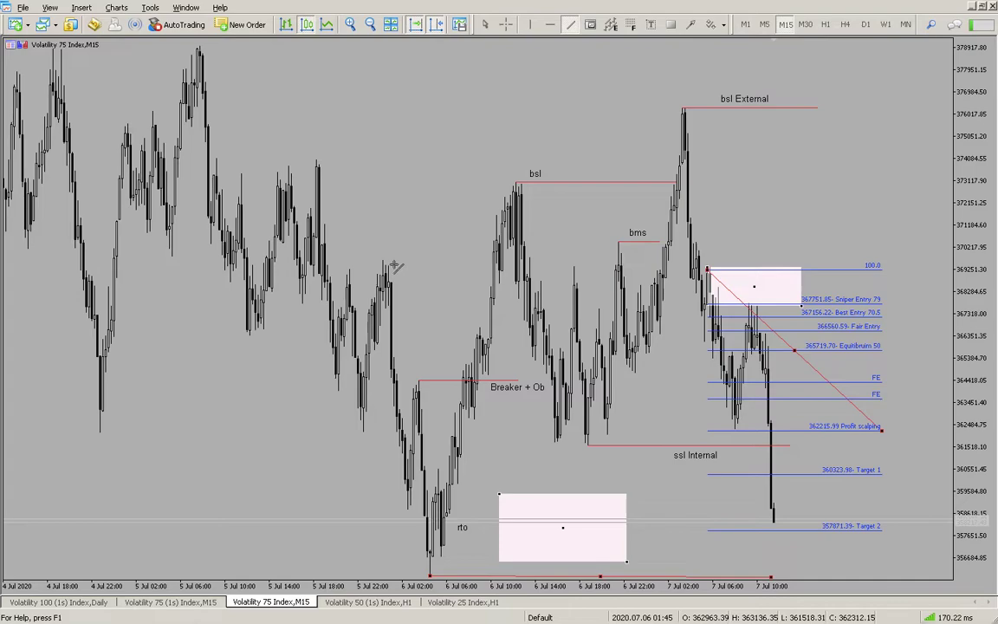
Step: Draw two red liquidity lines from the 5 Jul highs, the second a long one from 18:00
left_click_drag(382, 260, 489, 261)
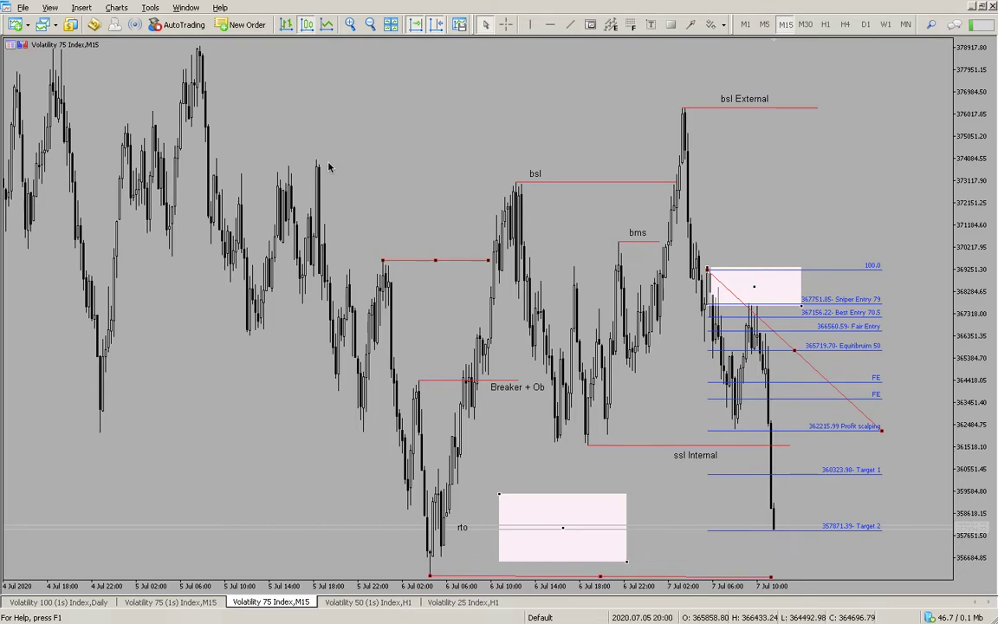
left_click(570, 24)
left_click_drag(317, 159, 677, 162)
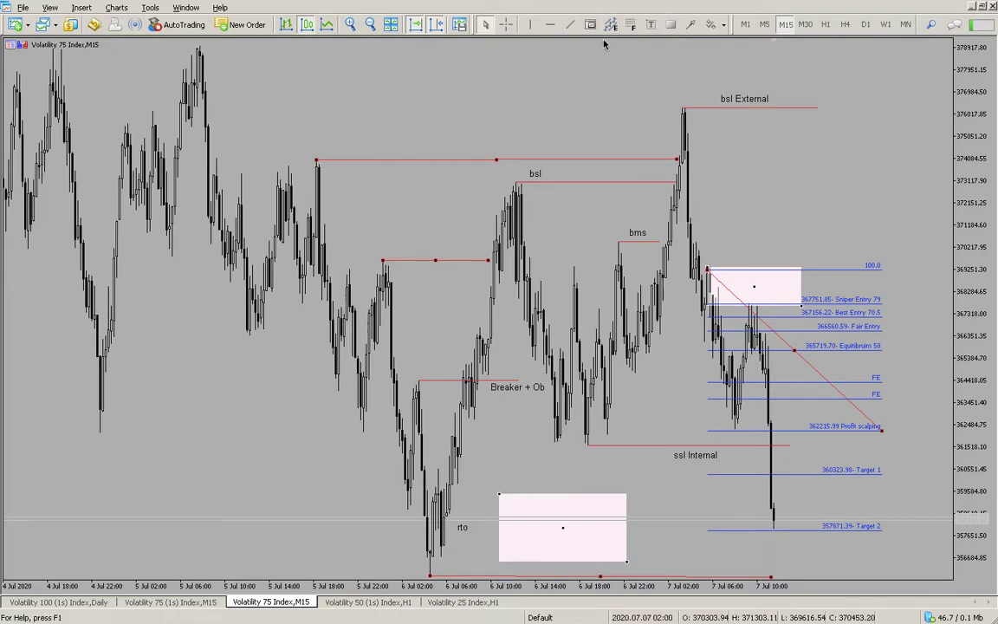
Step: Check the price and time readouts with the Crosshair, then return to the normal cursor
left_click(506, 24)
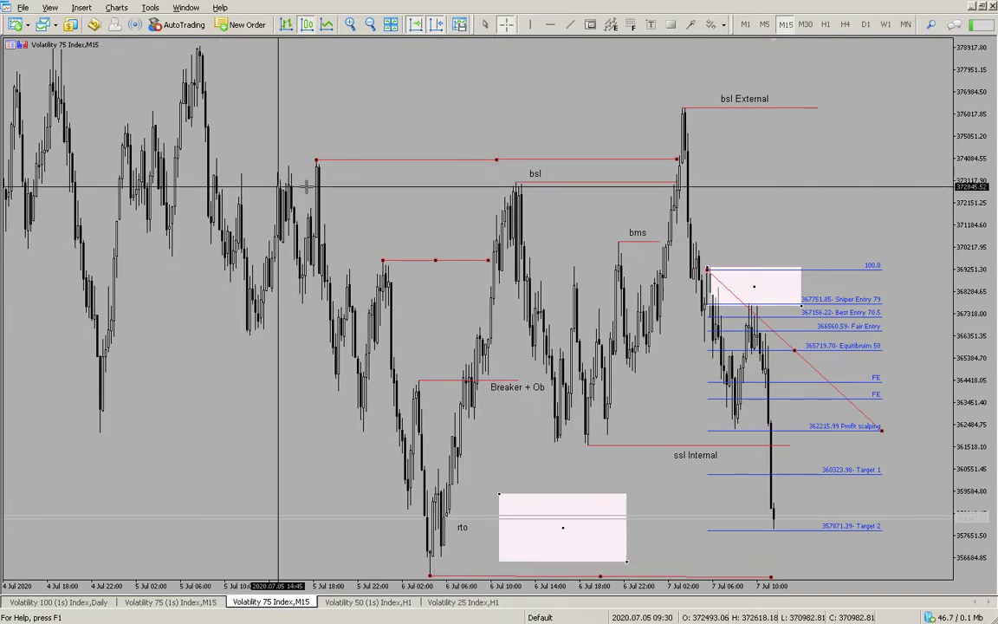
mouse_move(289, 181)
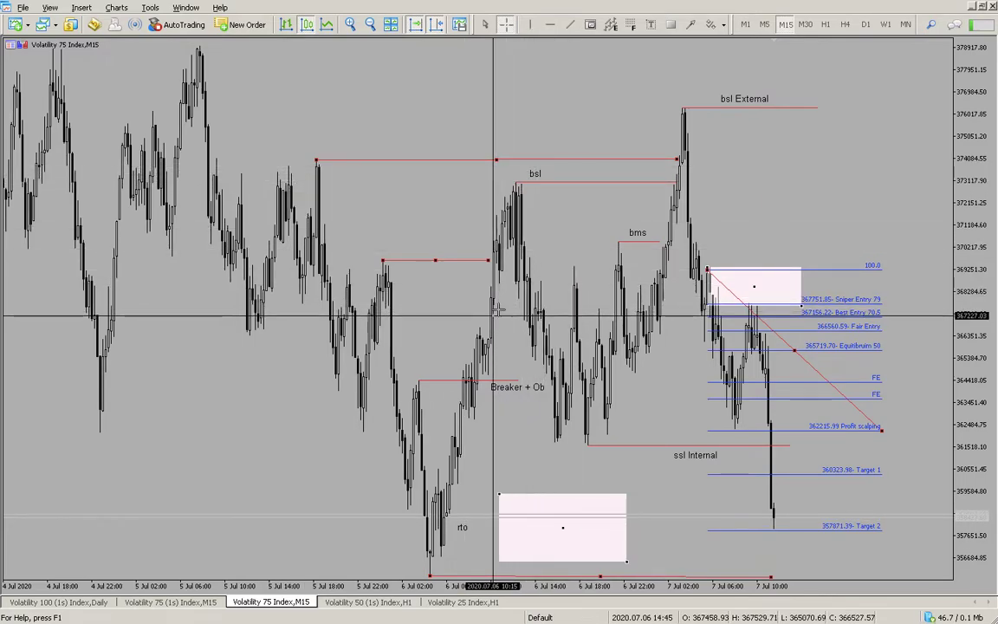
left_click(392, 286)
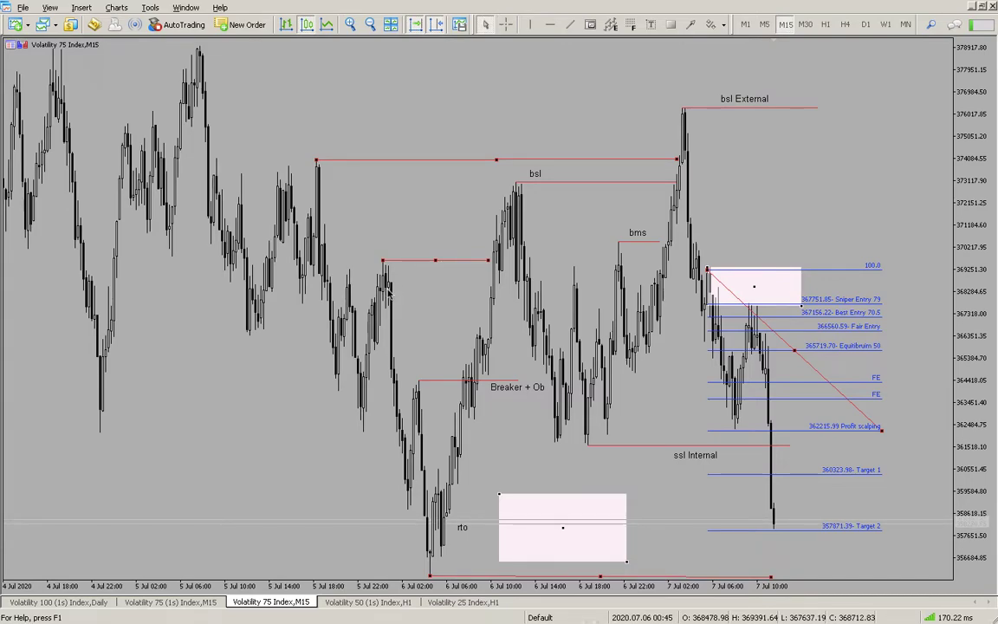
left_click(570, 24)
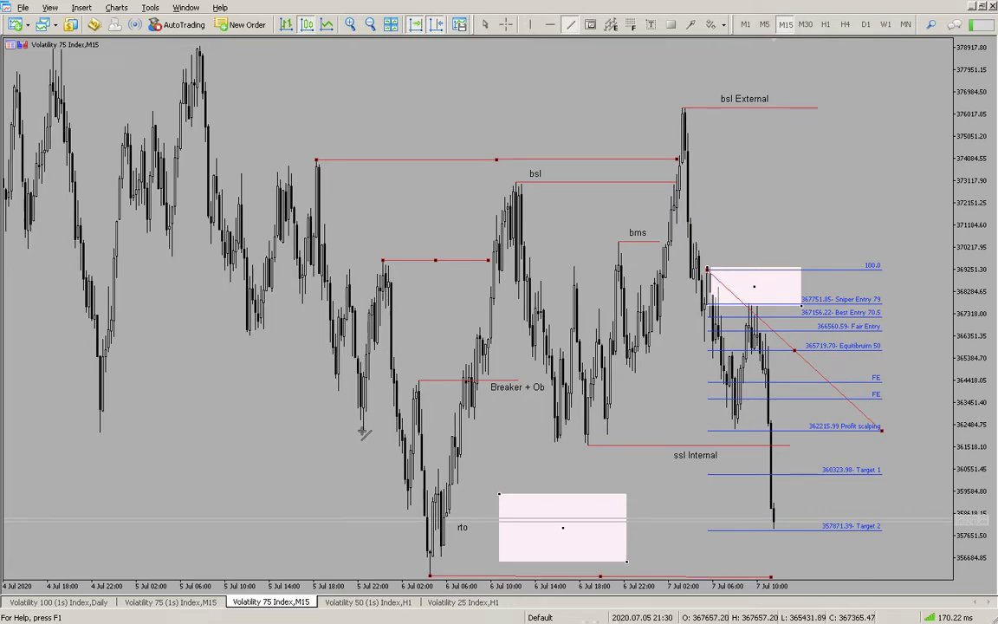
Step: Mark the late 5 Jul low with a short line, then add order blocks below the liquidity line and at Breaker + Ob
left_click_drag(361, 433, 411, 432)
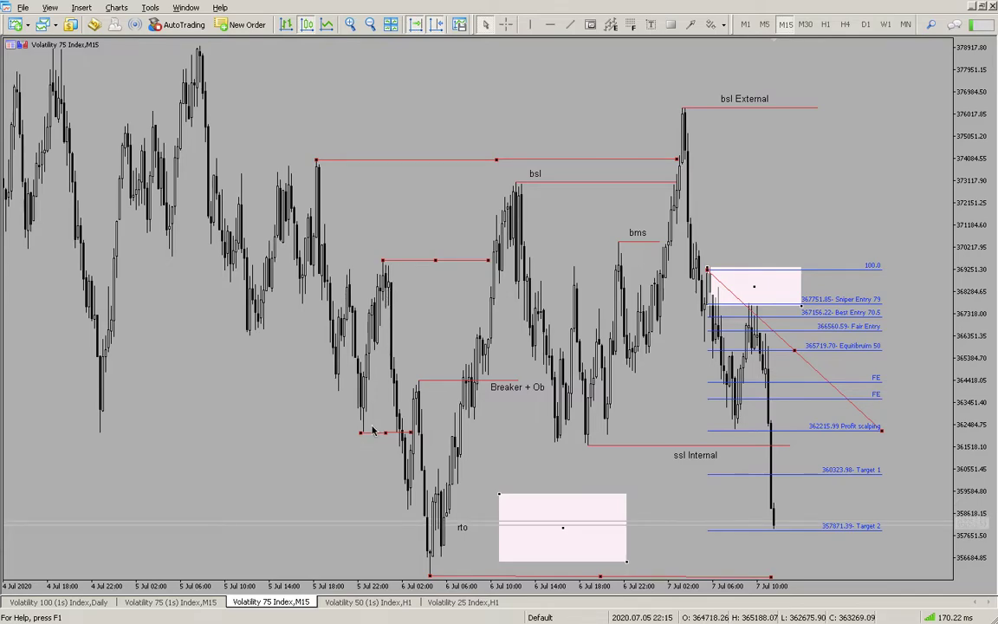
left_click(671, 24)
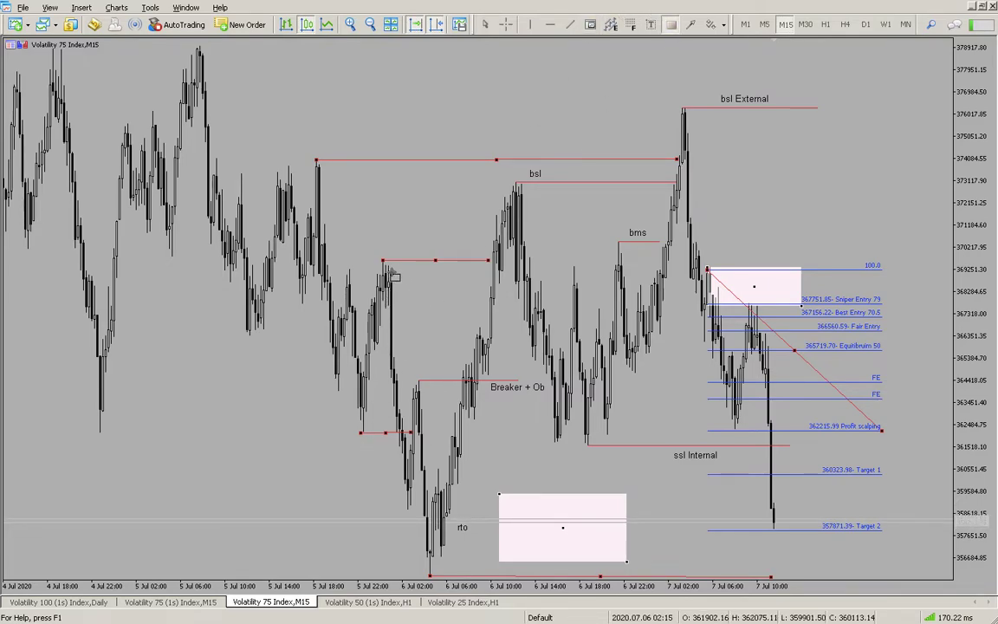
mouse_move(384, 261)
left_mouse_down()
mouse_move(398, 290)
mouse_move(528, 312)
left_mouse_up()
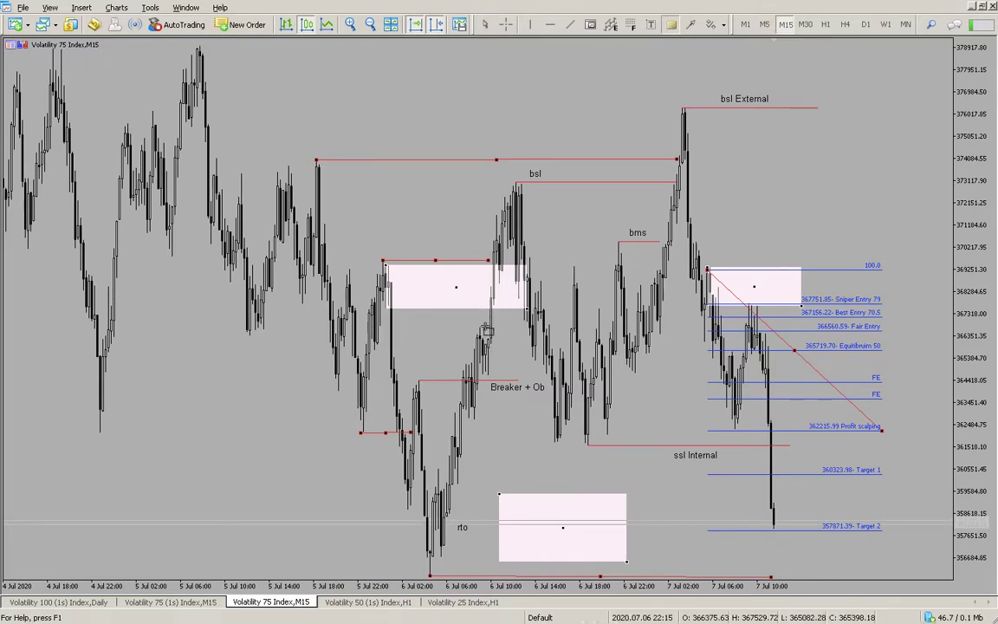
left_click_drag(477, 330, 545, 382)
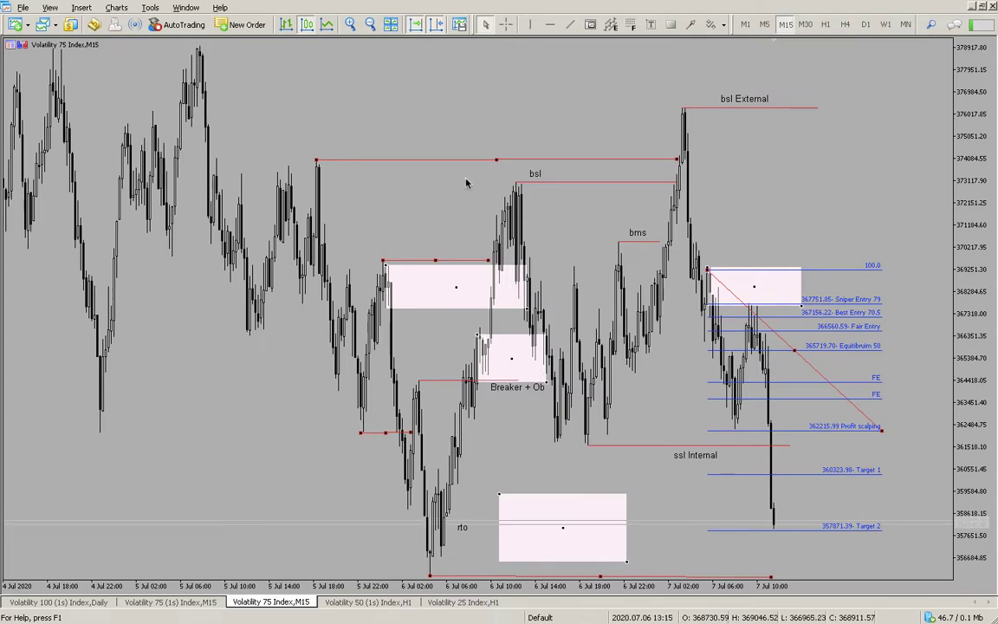
left_click(351, 26)
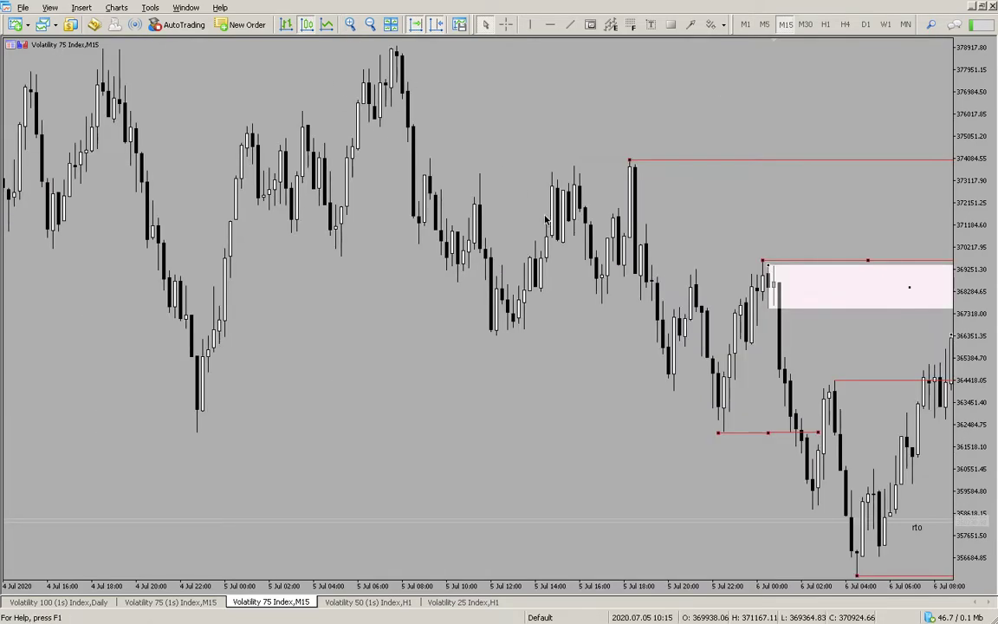
Step: Jump the chart to the most recent 6–7 Jul bars with End
key("End")
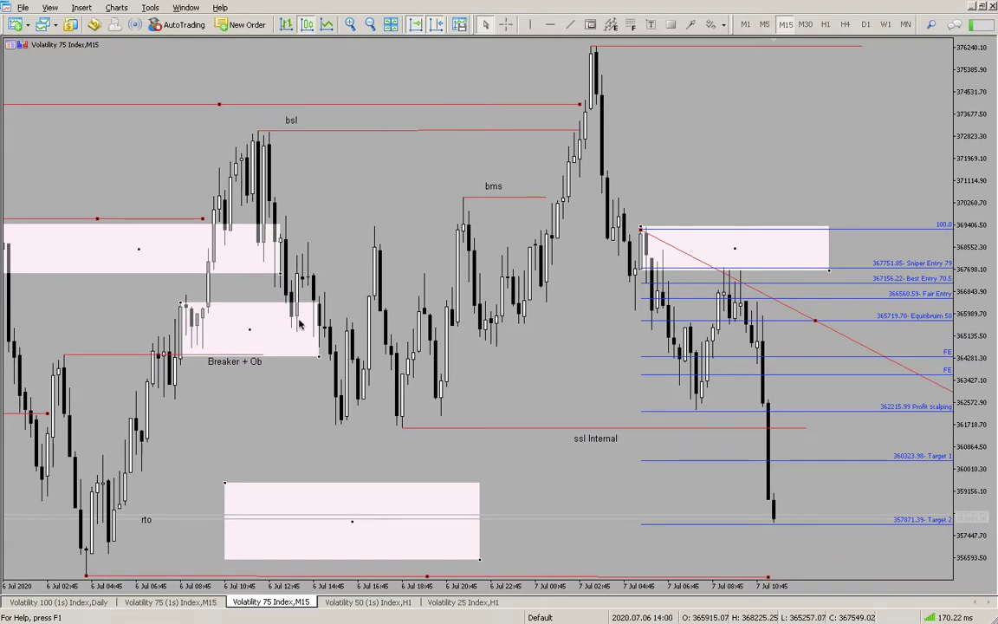
left_click(589, 24)
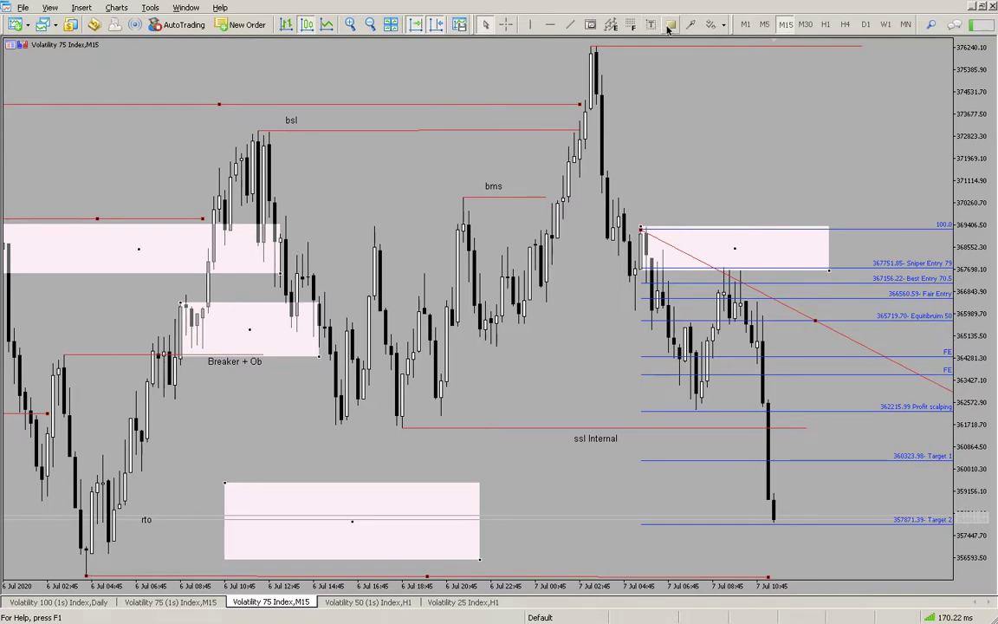
Step: Draw a narrow order block beside the upper zone and a wide rectangle on the left side
left_click_drag(302, 250, 413, 257)
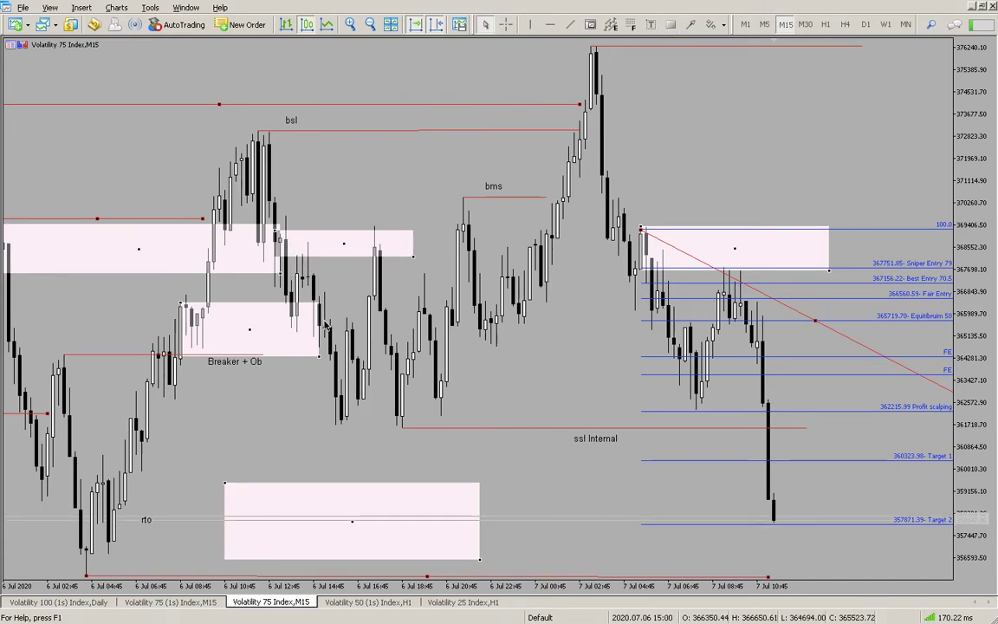
left_click(610, 26)
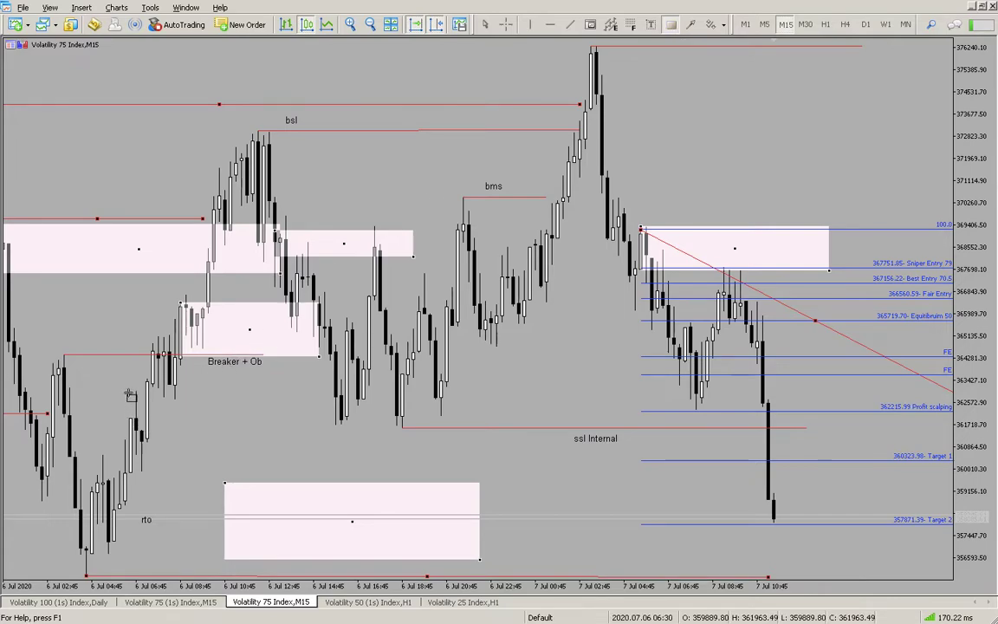
mouse_move(126, 385)
left_mouse_down()
mouse_move(236, 454)
mouse_move(506, 448)
left_mouse_up()
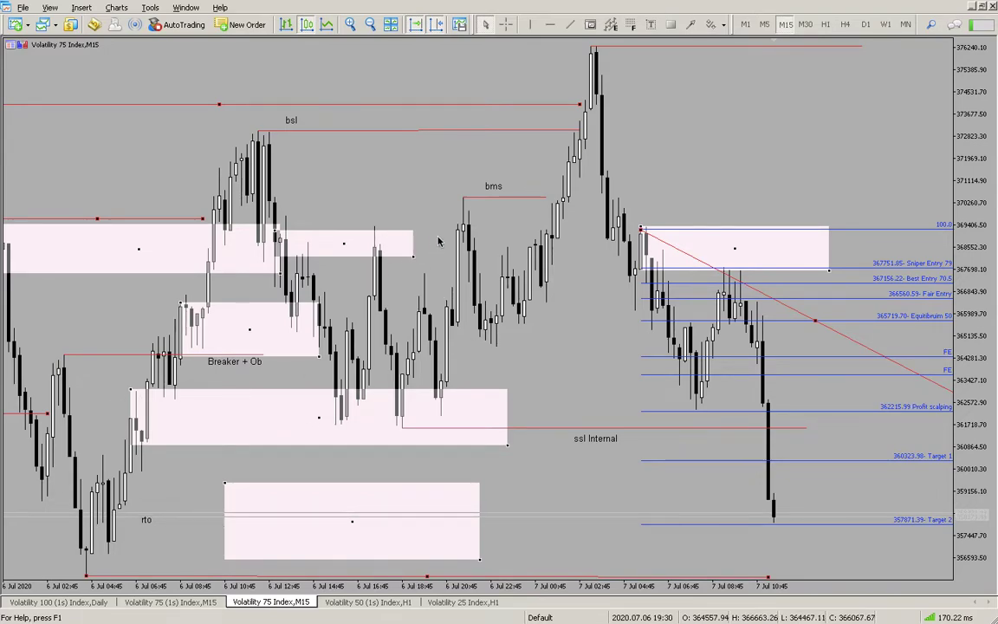
Step: Stretch the upper order-block zone further right and draw a new rectangle beneath the bms swing
left_click_drag(414, 258, 473, 263)
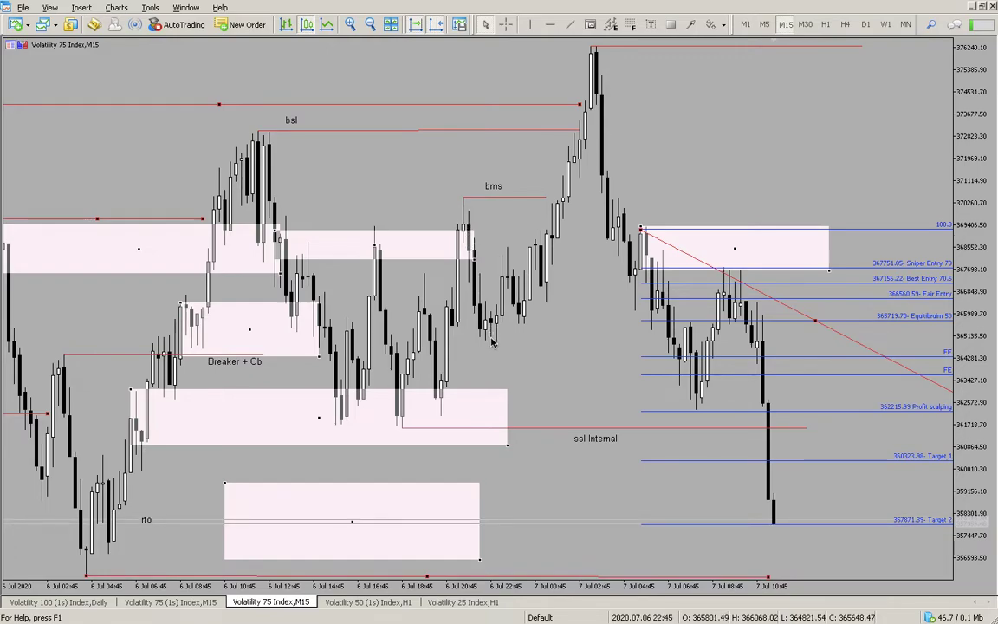
left_click(670, 24)
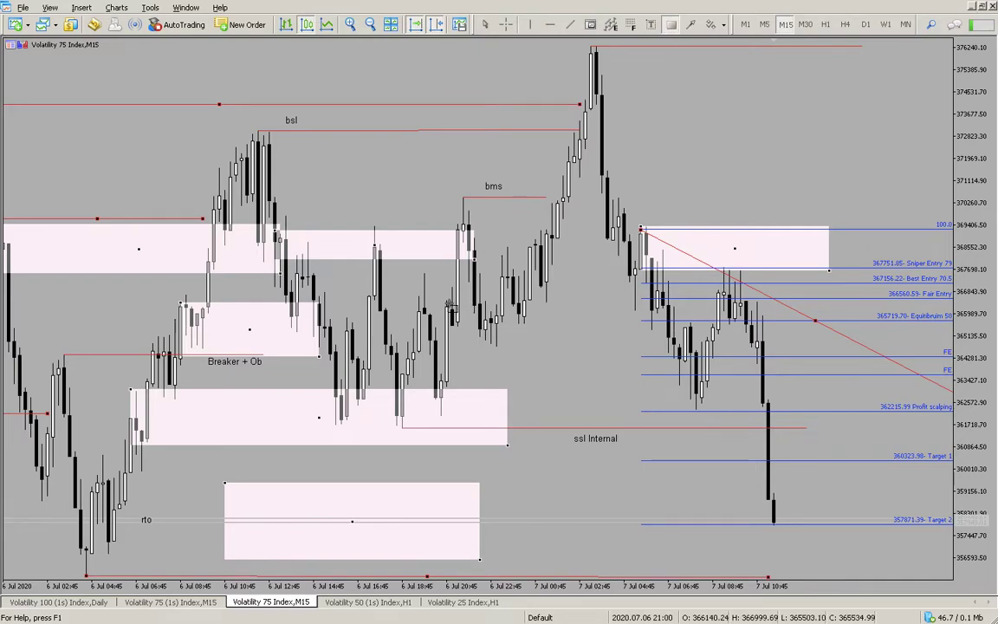
left_click_drag(448, 302, 580, 341)
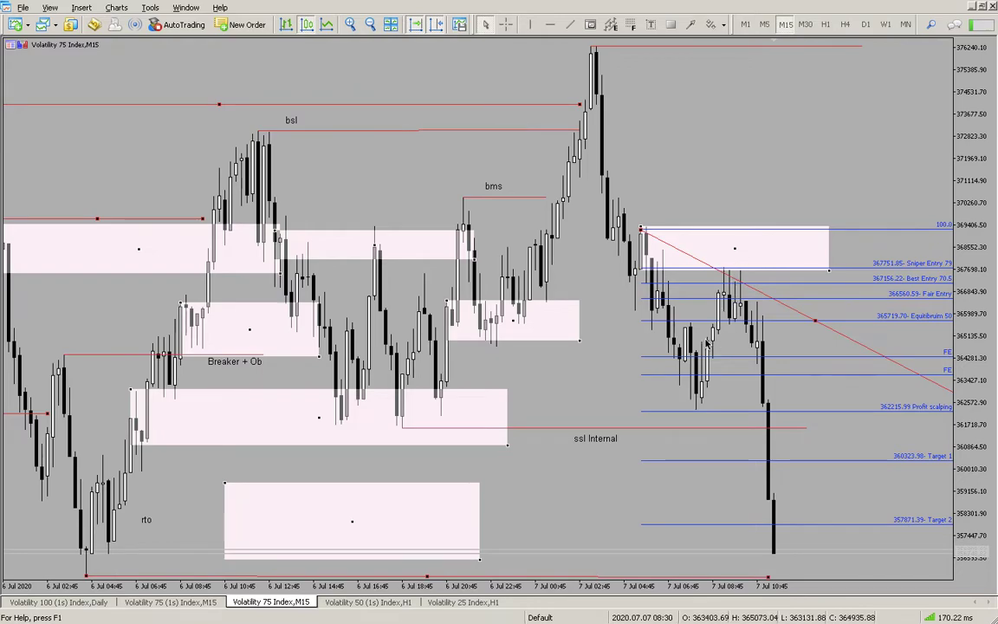
mouse_move(707, 343)
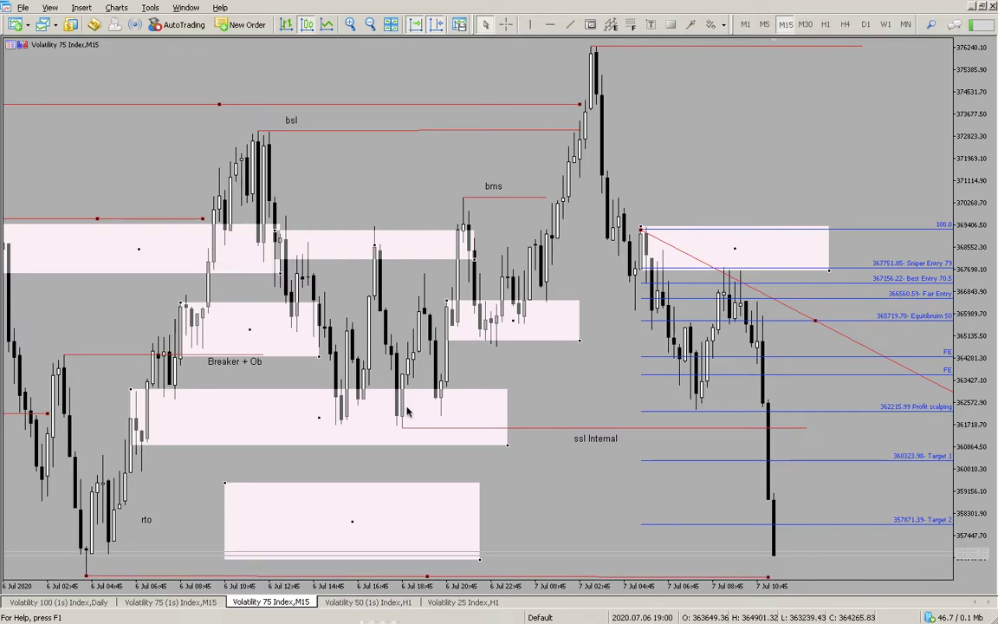
Step: Draw Fibonacci levels from the 6 Jul rto low up to the 7 Jul 02:45 high
left_click(629, 26)
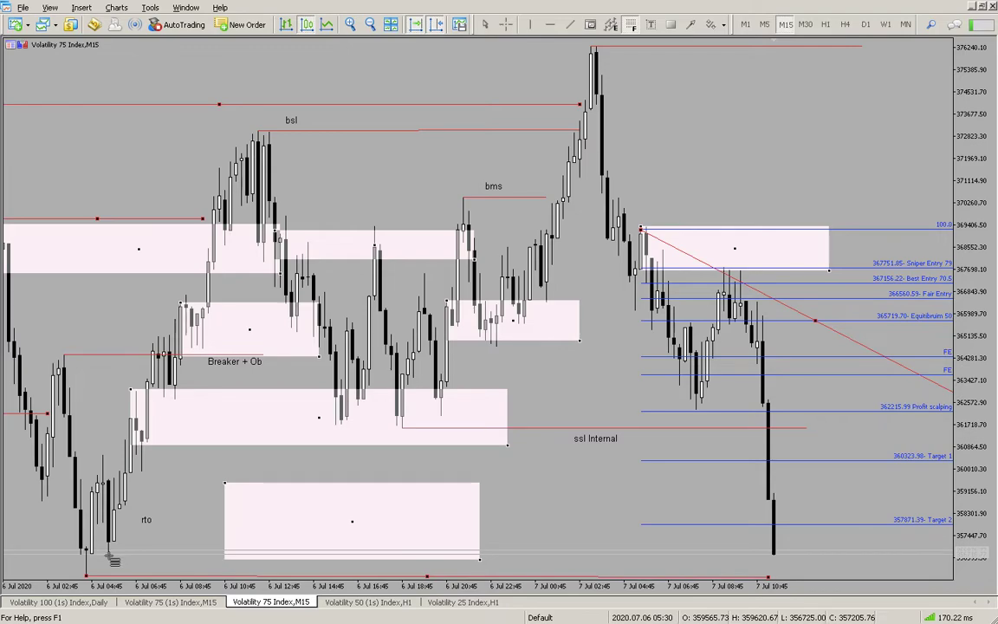
left_click_drag(107, 554, 580, 130)
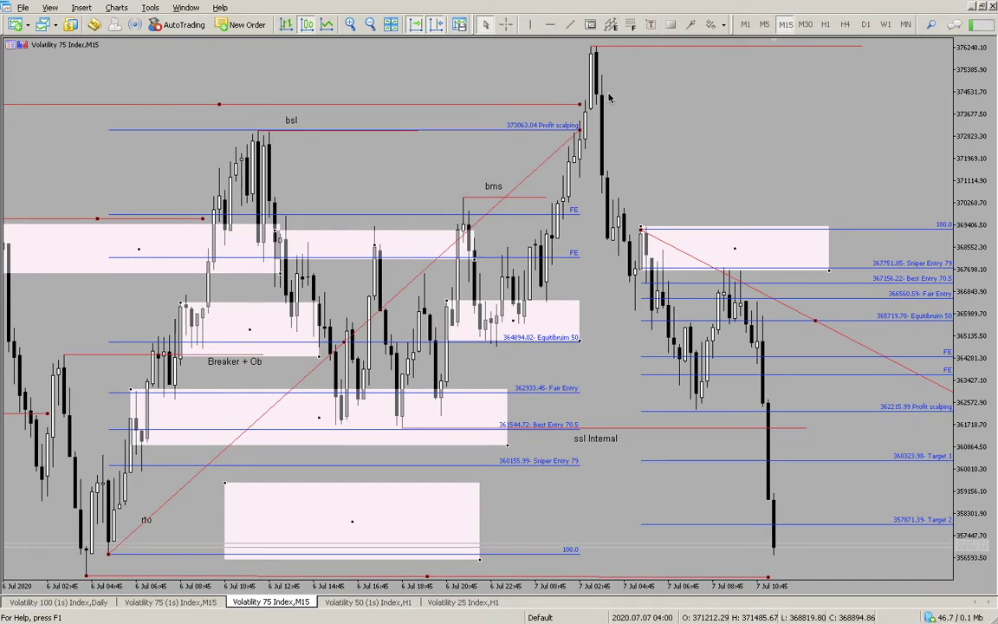
left_click(369, 24)
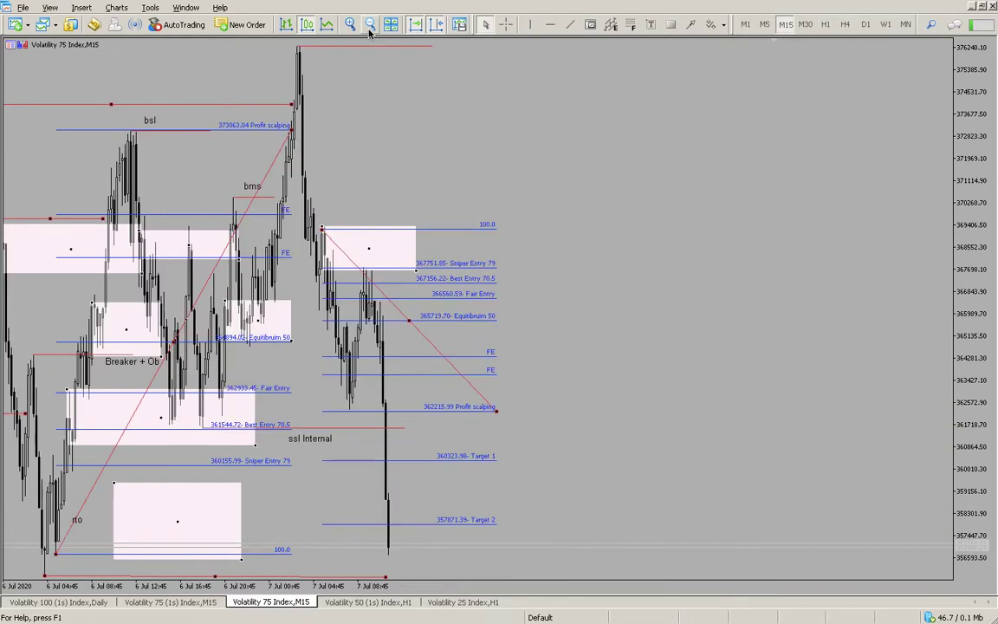
Step: Scroll back to show bars from 4 Jul and compress the price scale for vertical room
scroll(638, 207, "up", 5)
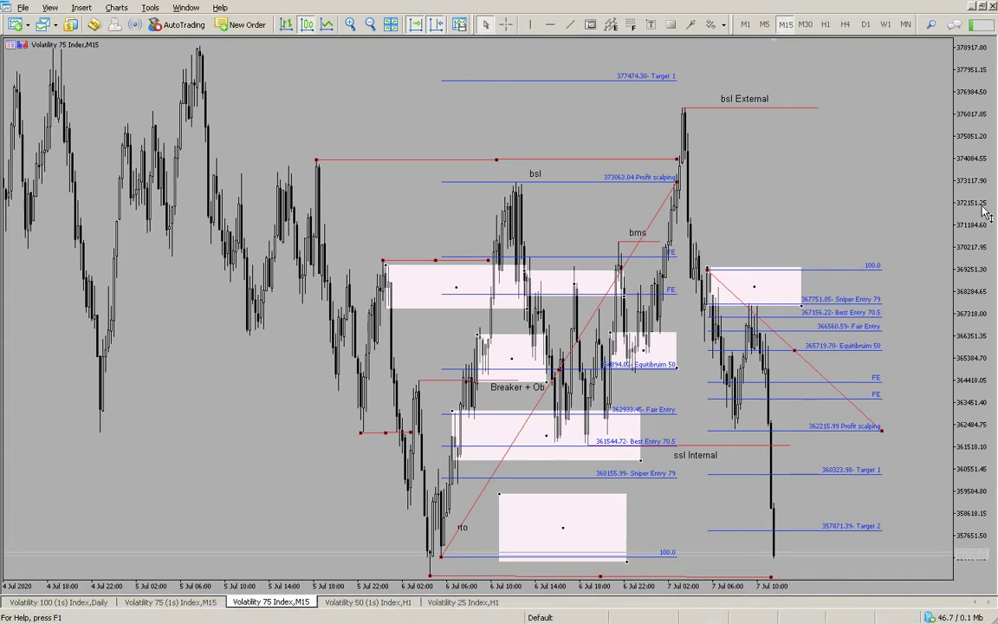
left_click_drag(981, 182, 981, 243)
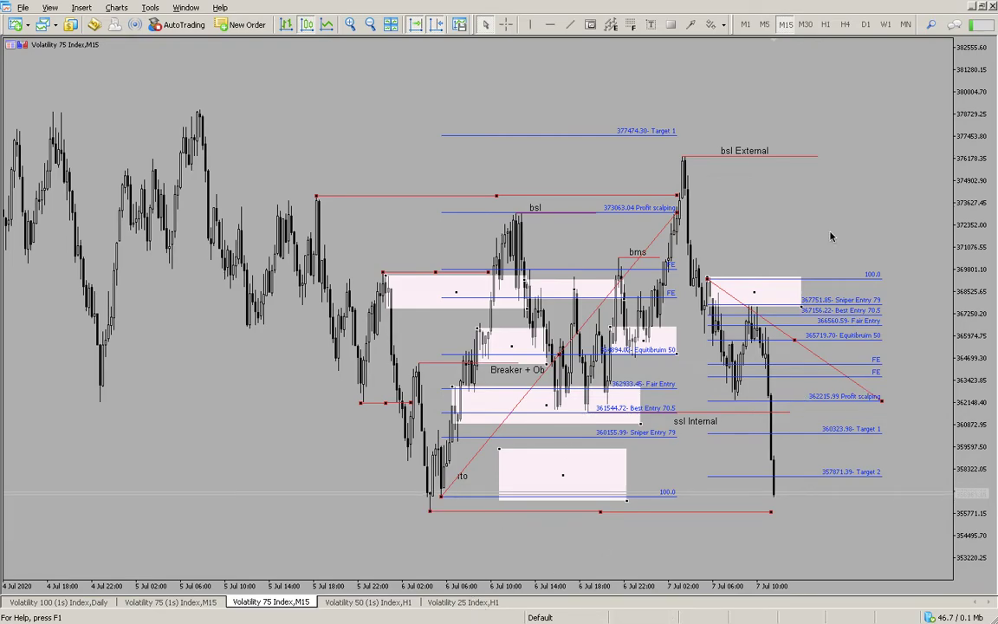
left_click(690, 24)
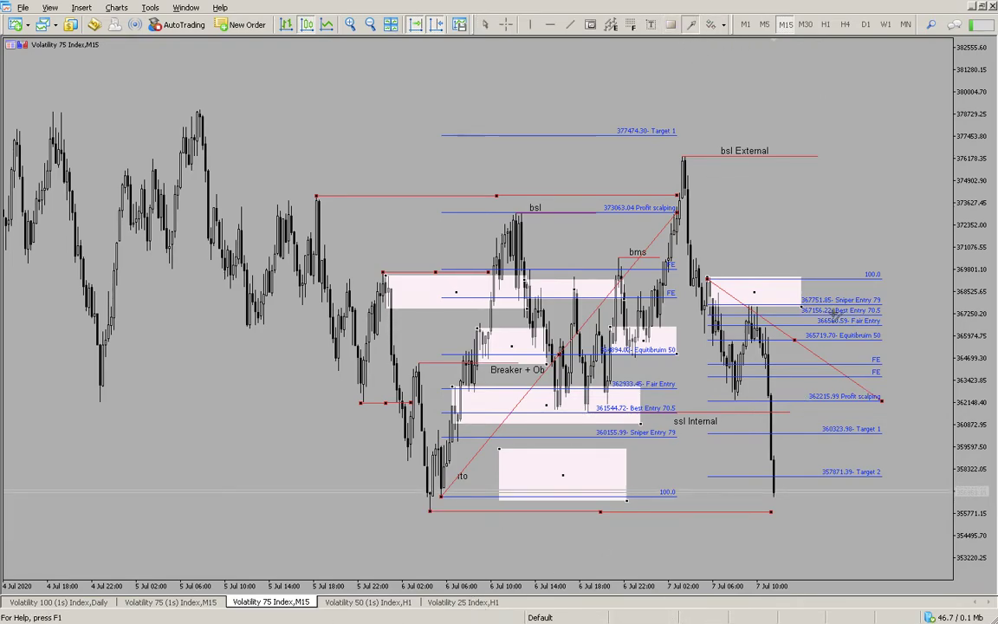
Step: Draw a projected drop to about 353220 and rally above 381000, plus a horizontal line at 378977.50
mouse_move(773, 496)
left_mouse_down()
mouse_move(836, 579)
mouse_move(779, 561)
left_mouse_up()
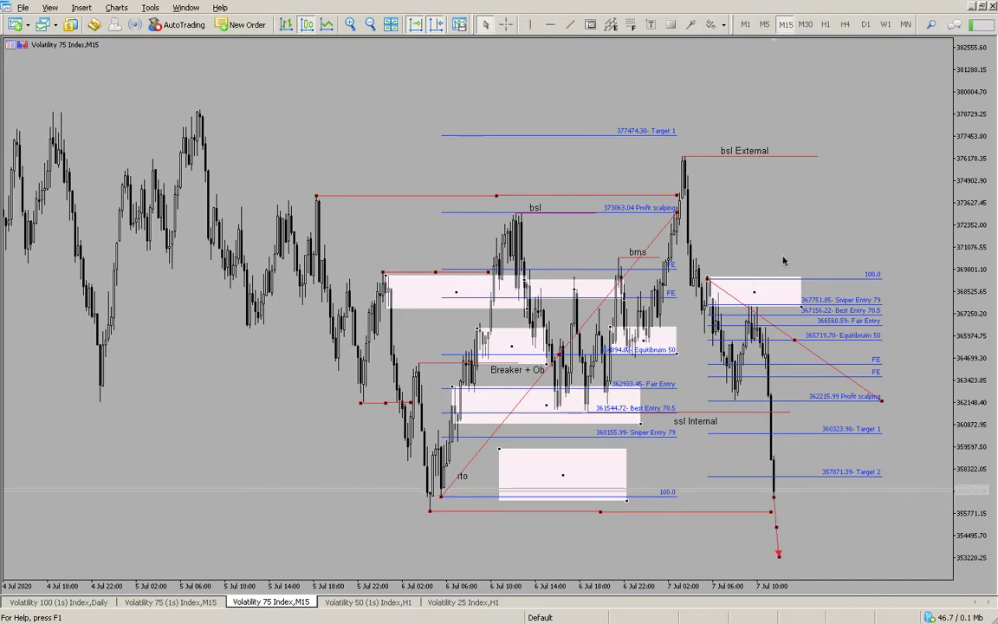
left_click(691, 24)
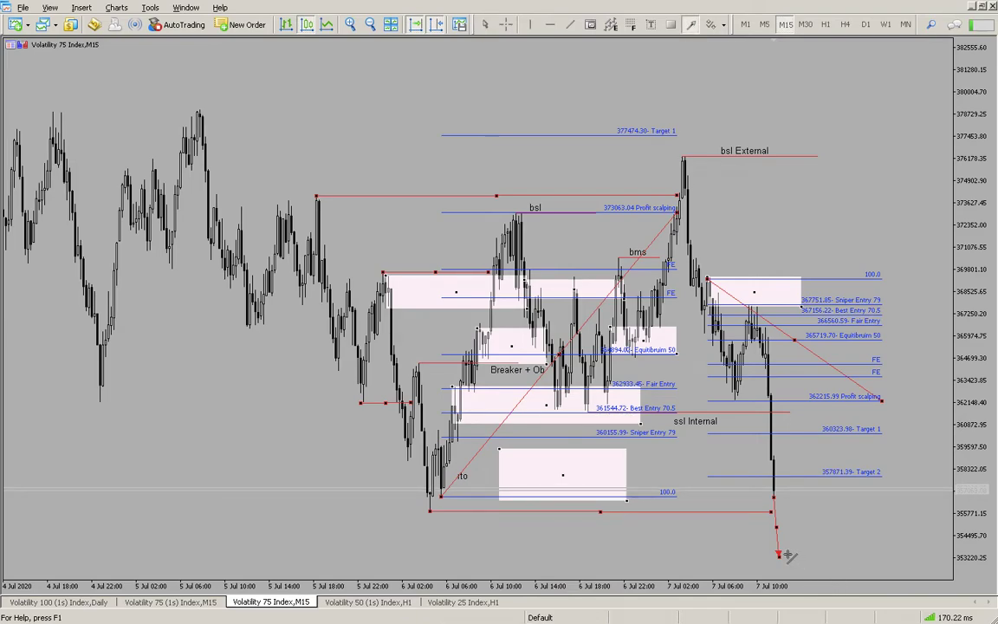
left_click_drag(785, 556, 896, 60)
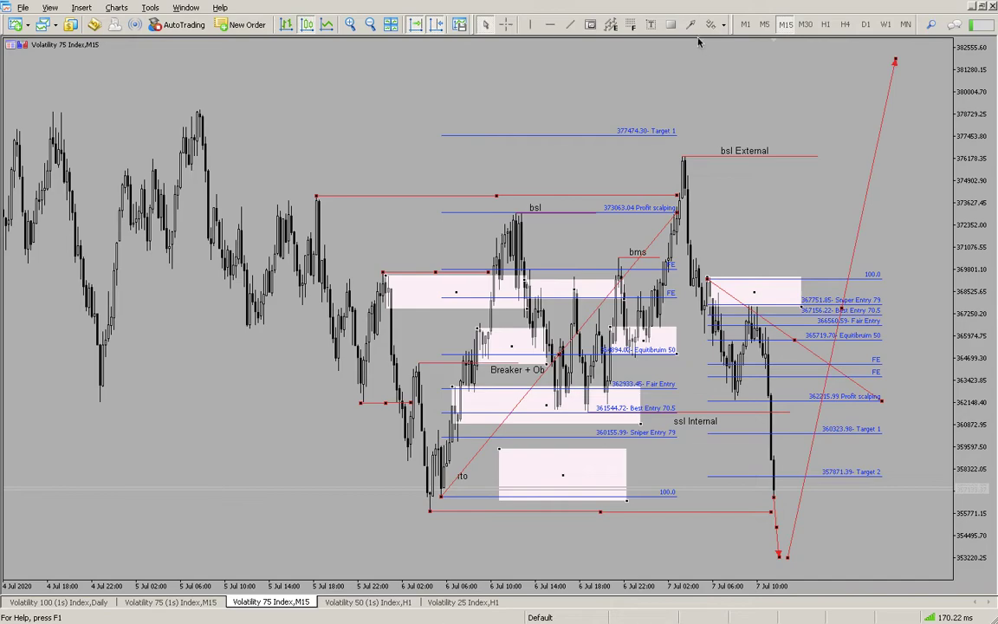
left_click(549, 25)
left_click(186, 111)
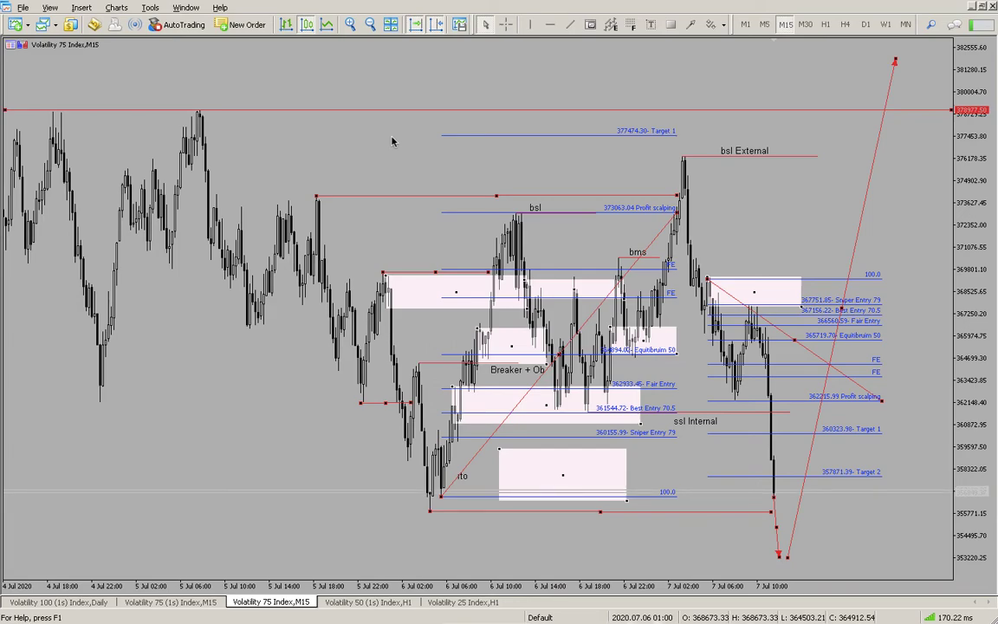
Step: Zoom back in on 6–7 Jul and stretch the price scale around the annotations
left_click(350, 26)
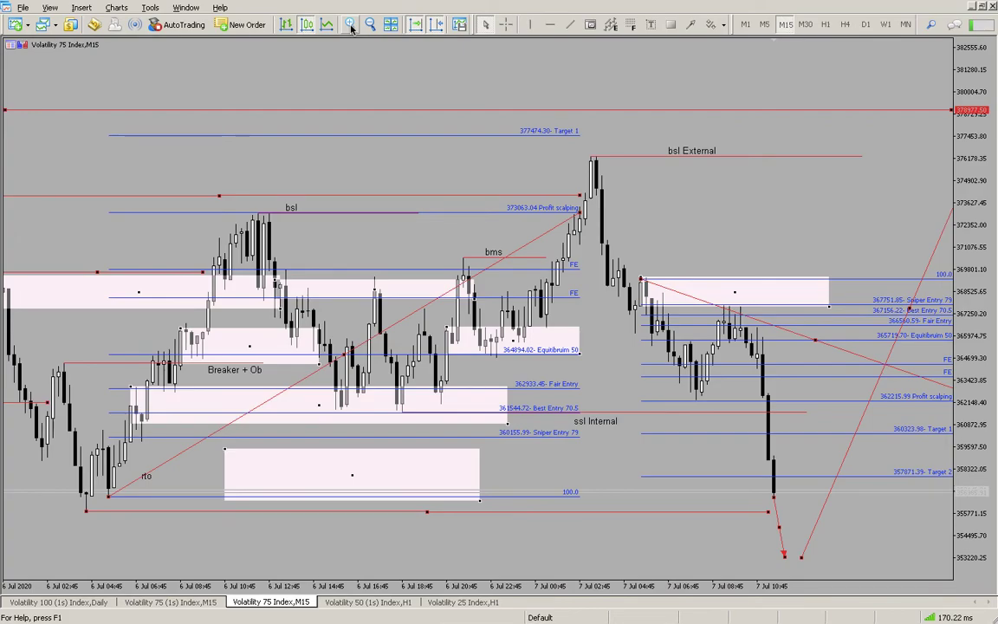
left_click_drag(975, 260, 981, 236)
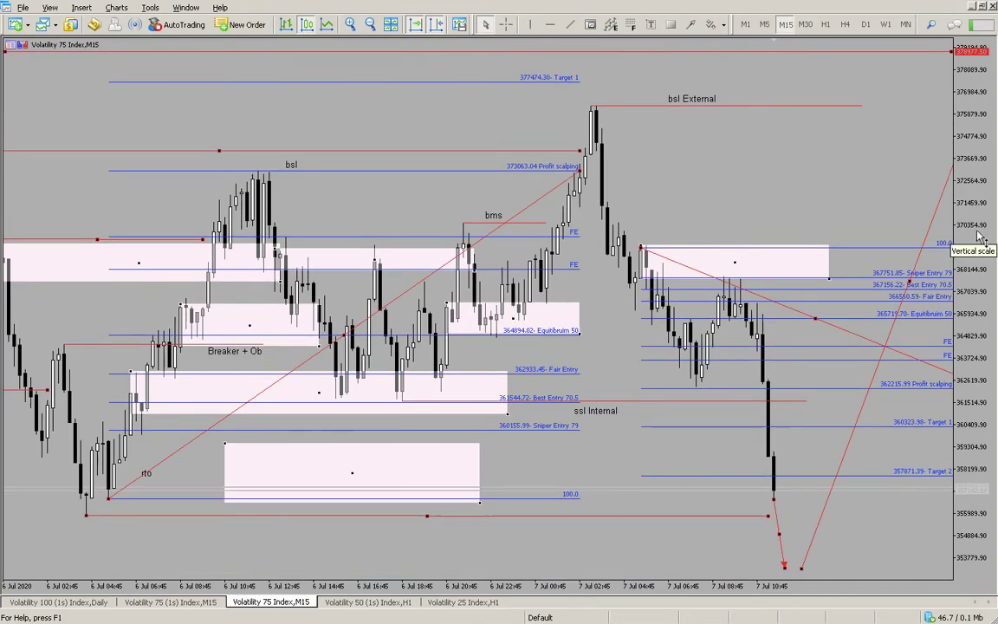